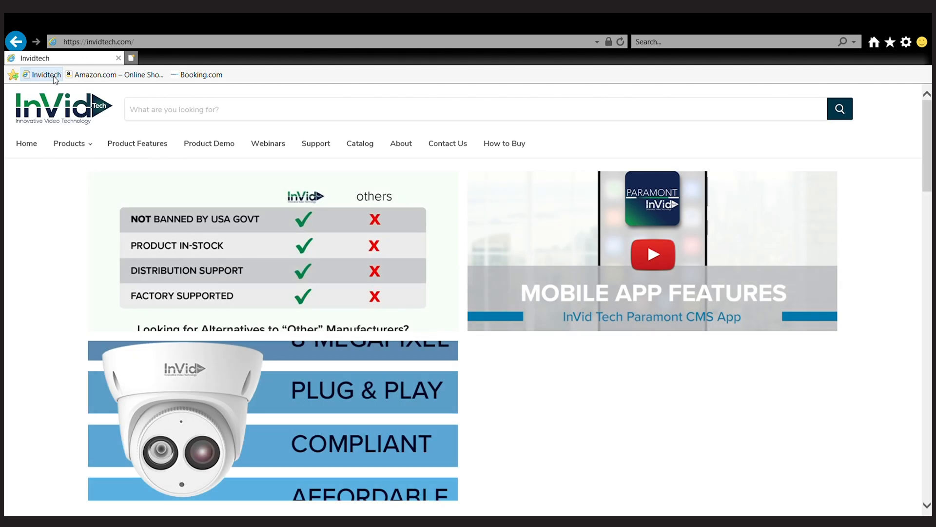
Go to InVid Tech Support and open the Paramont Series download center's category cards.
left_click(320, 145)
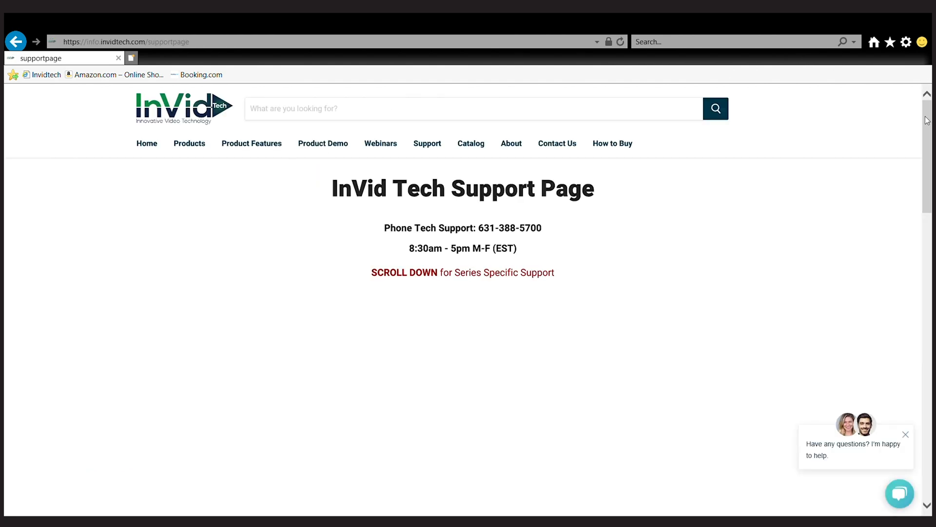
left_click_drag(928, 120, 921, 297)
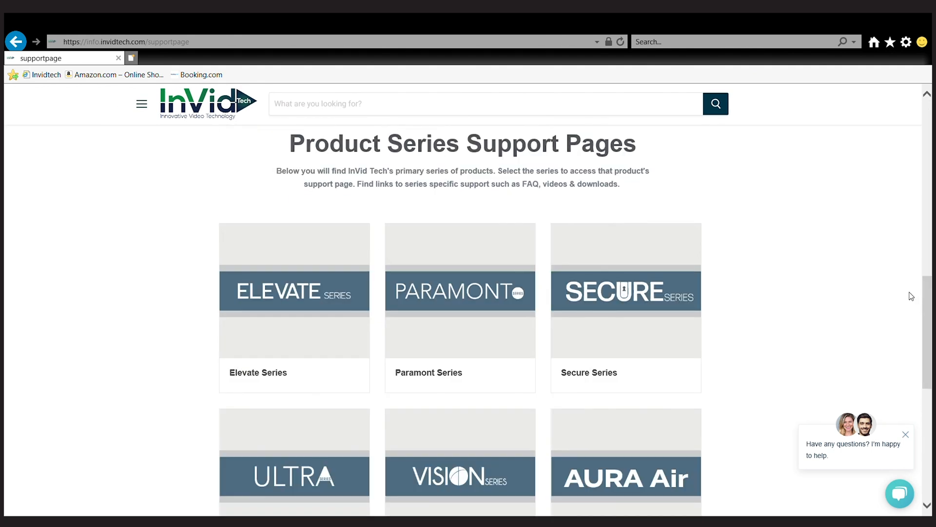
left_click(502, 334)
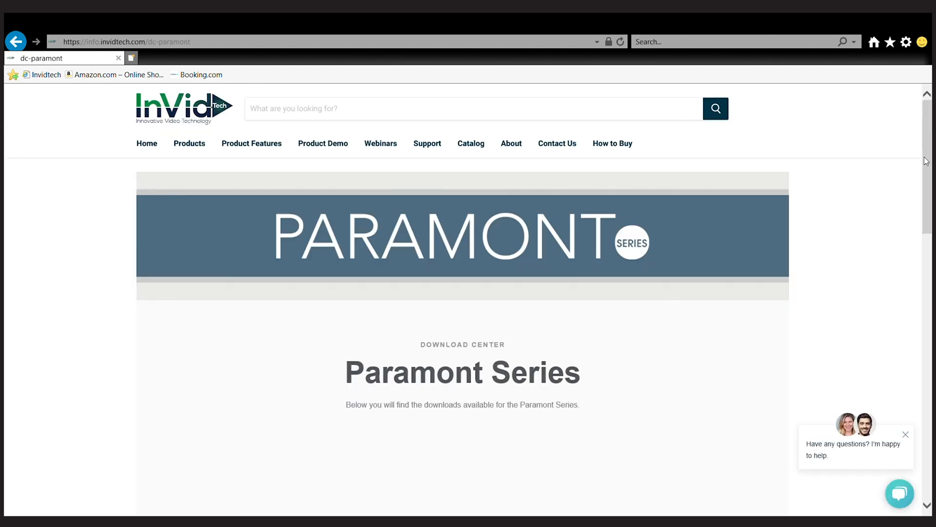
left_click_drag(927, 160, 930, 293)
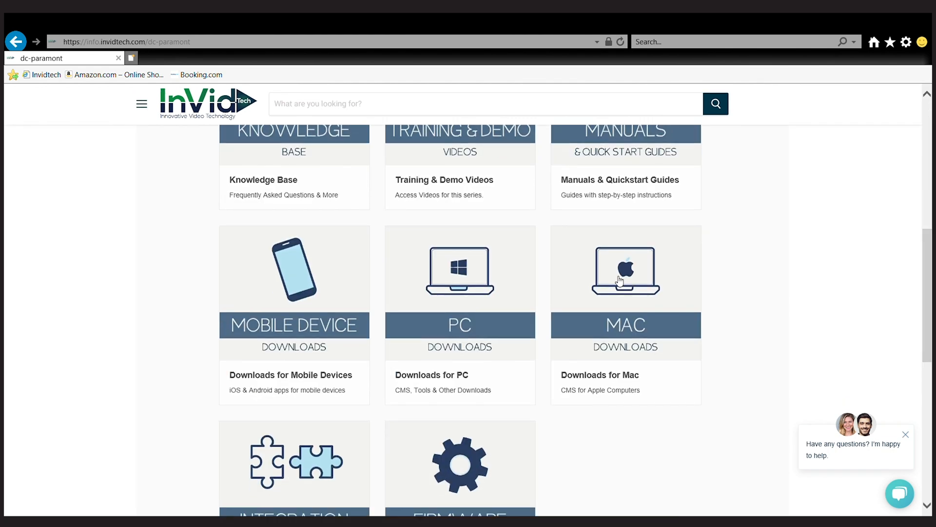
Download the IP Tool 2.0 Utility for PC installer from Paramont PC downloads and run it.
left_click(507, 306)
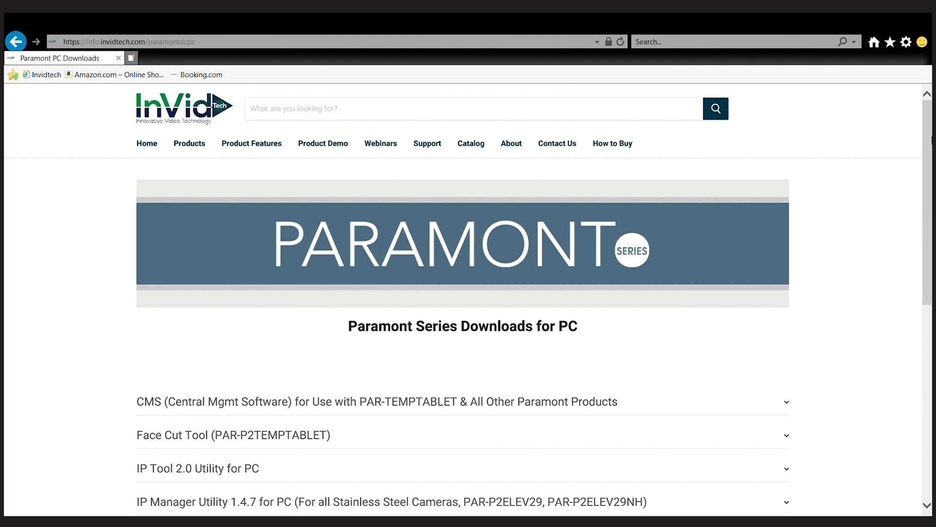
left_click_drag(932, 141, 932, 181)
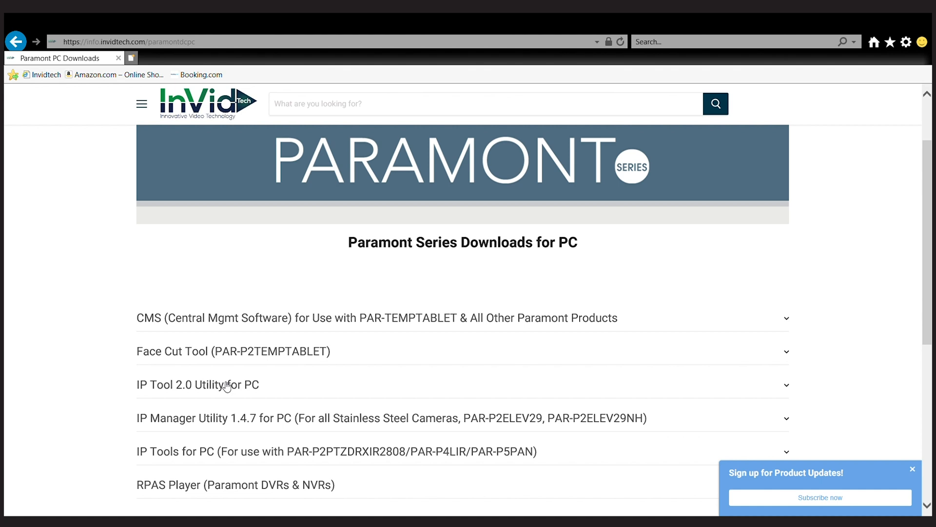
left_click(227, 386)
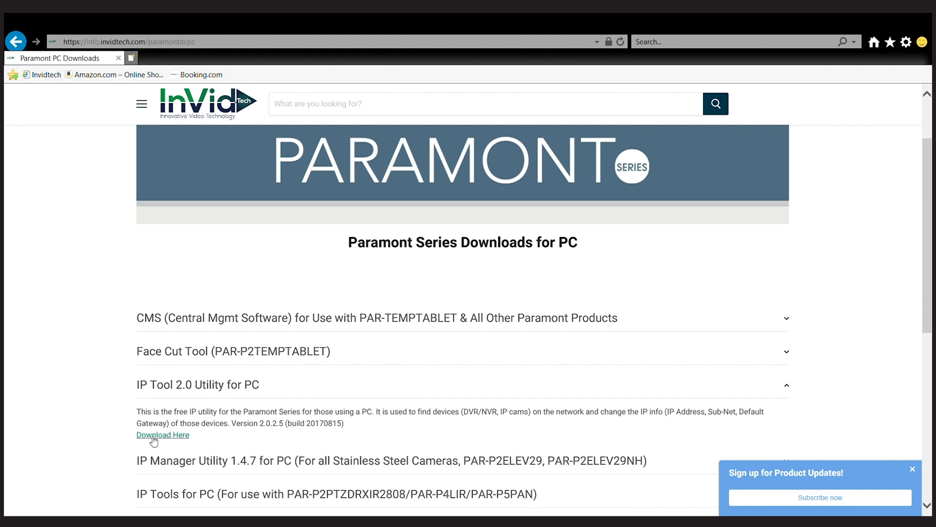
left_click(152, 438)
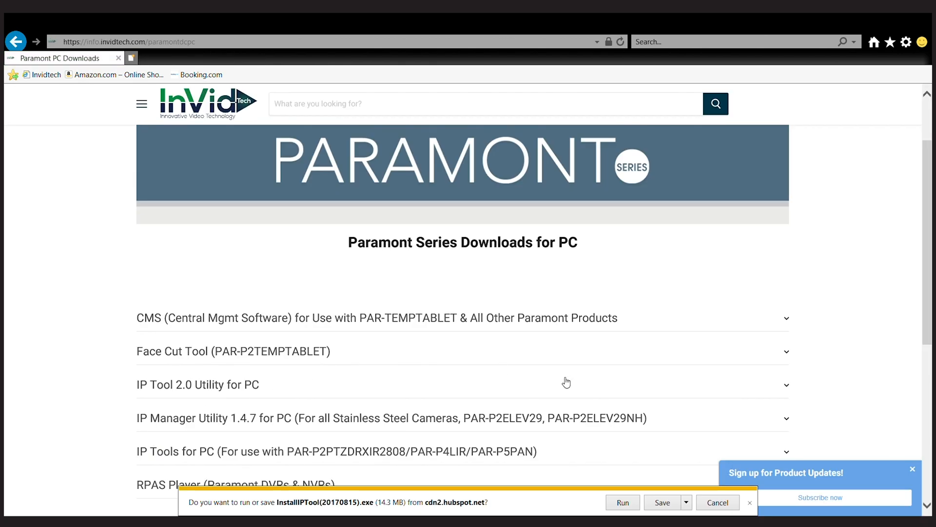
left_click(623, 503)
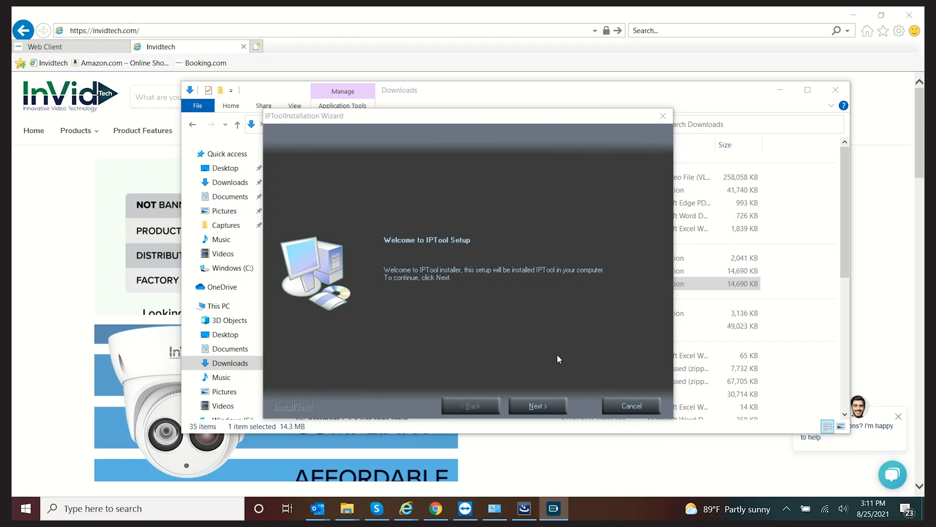
Accept the IPTool licence, keeping the default install location and the vcredist_x86 component.
left_click(544, 406)
left_click(545, 408)
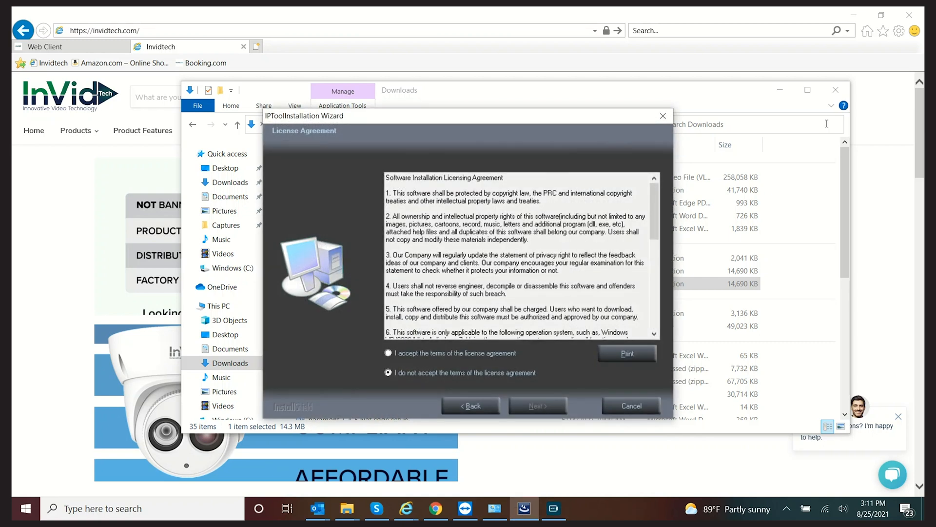
left_click(431, 353)
left_click(533, 411)
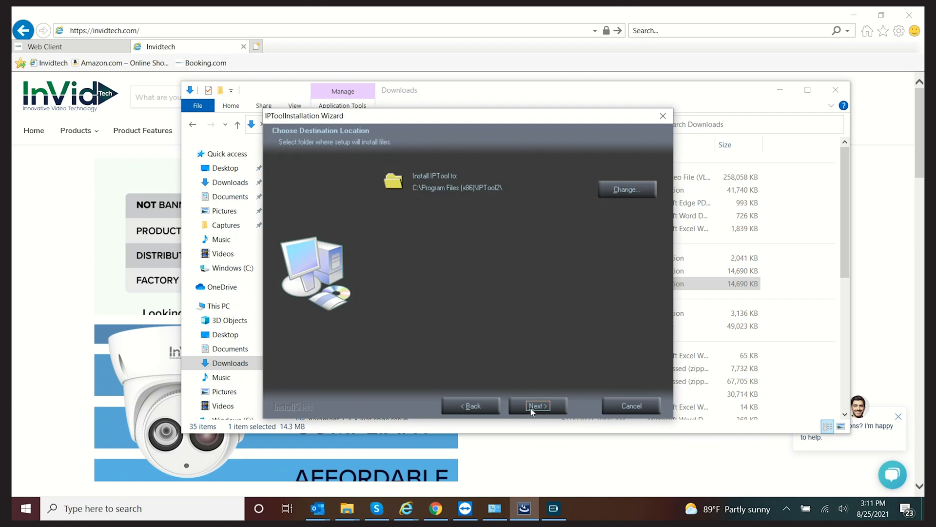
left_click(536, 406)
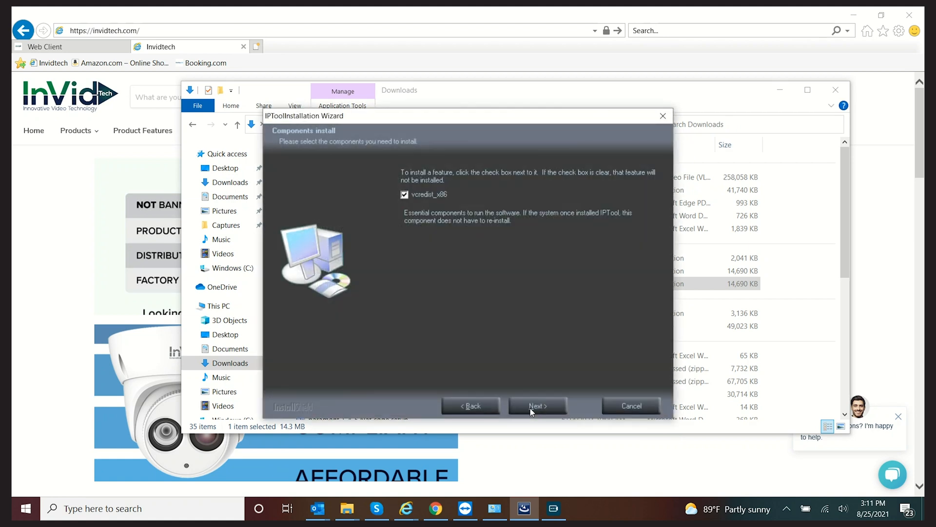
left_click(531, 408)
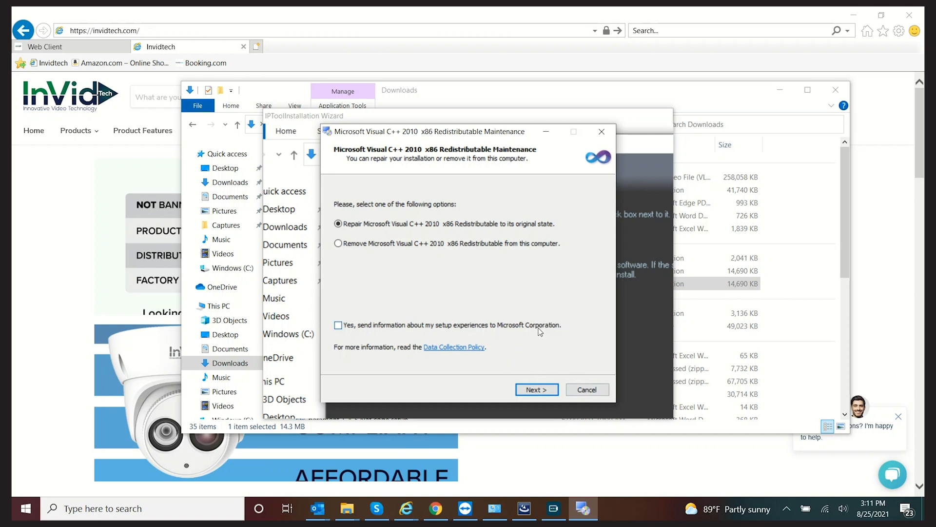
Repair the Visual C++ 2010 redistributable, then let IPTool copy its files and launch.
left_click(536, 389)
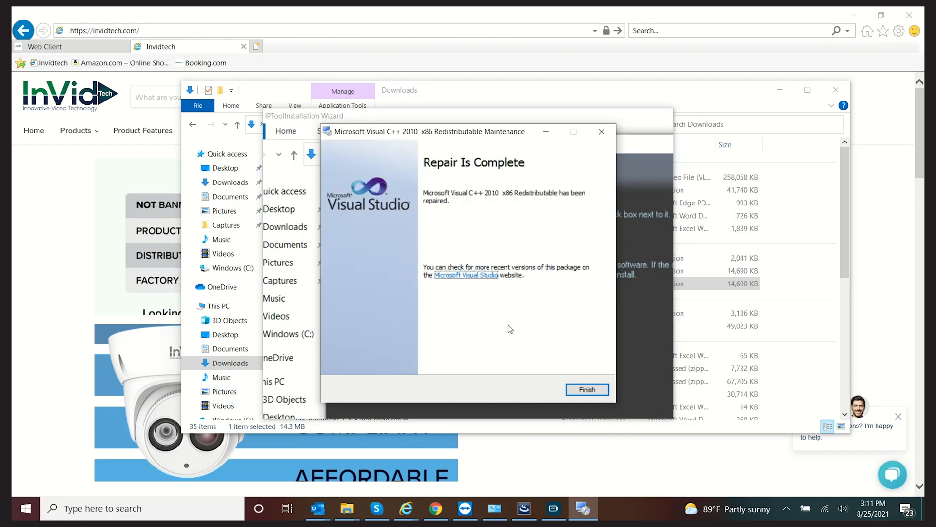
left_click(586, 389)
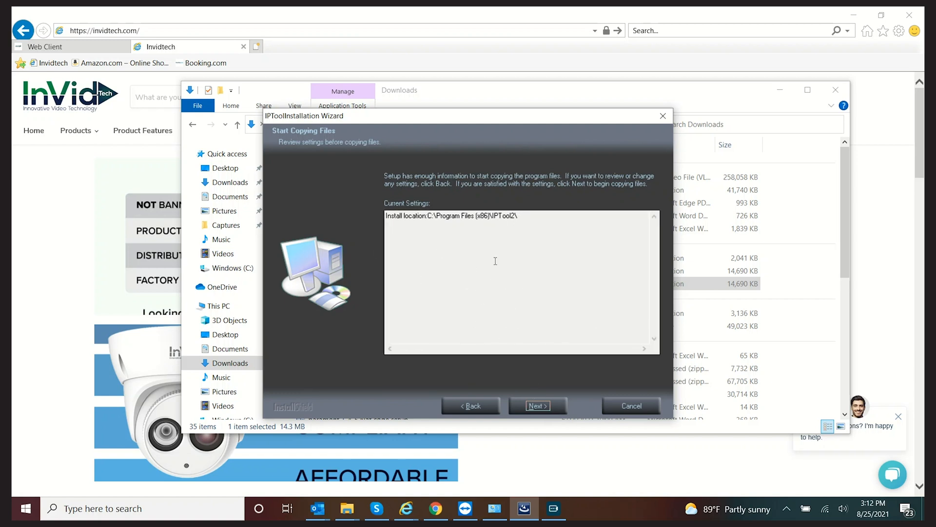
left_click(562, 404)
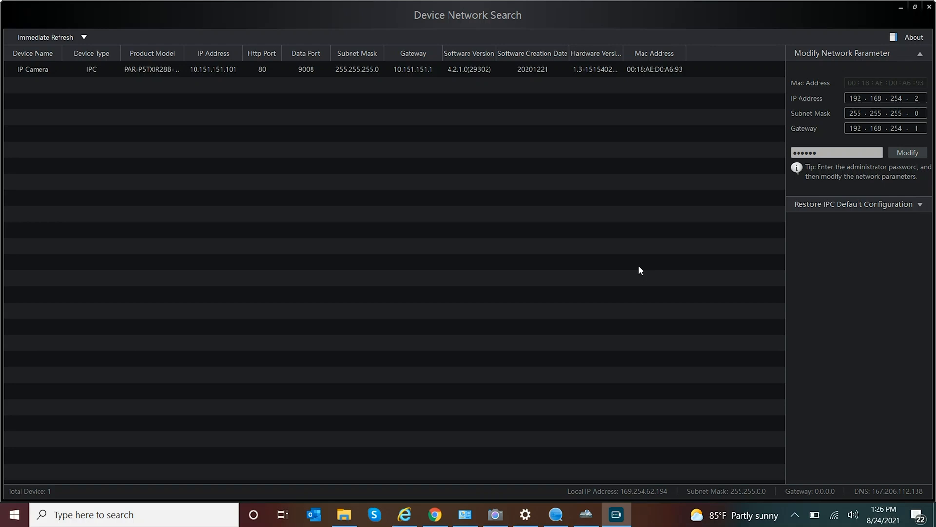
Give the camera IP 192.168.254.2 and gateway 192.168.254.1, applying with the admin password.
left_click(218, 68)
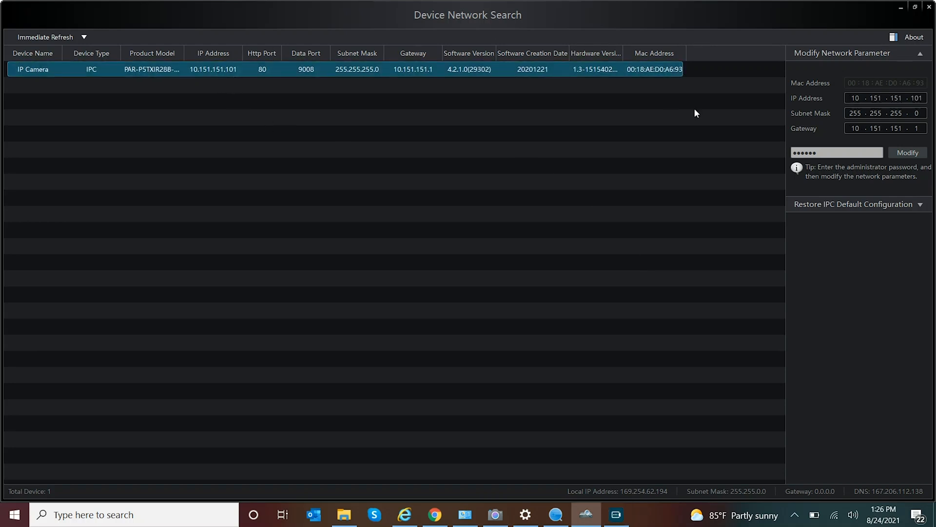
left_click(850, 97)
double_click(851, 98)
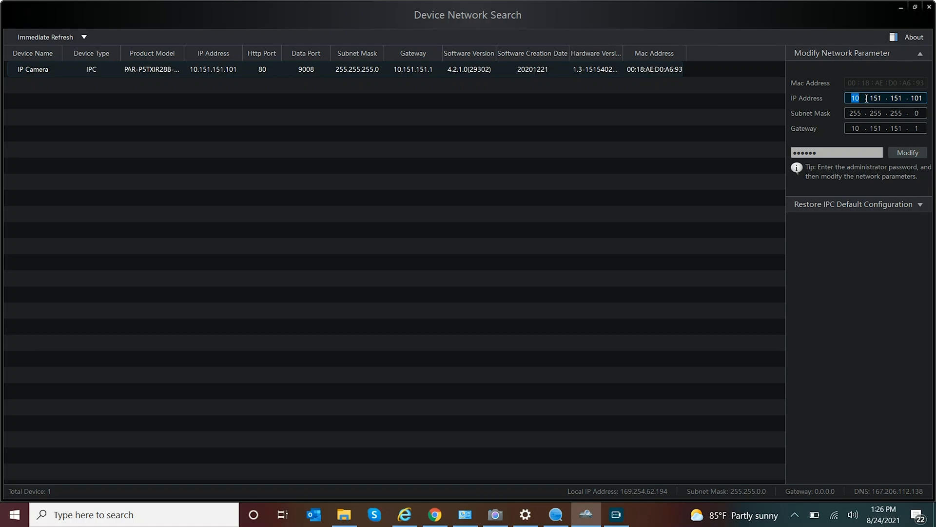
type("192.168.254.2")
left_click_drag(852, 129, 856, 131)
type("4")
key("Tab")
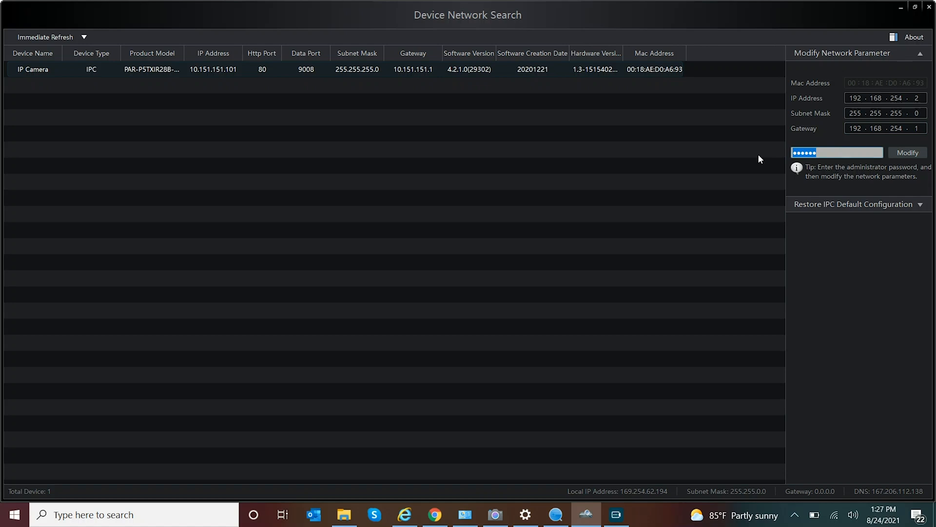
type("admin1")
left_click(908, 153)
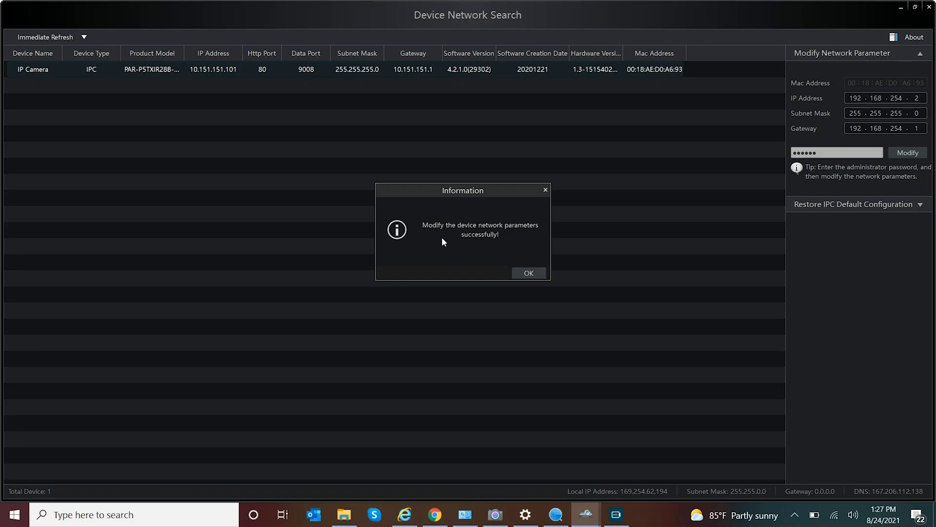
left_click(527, 273)
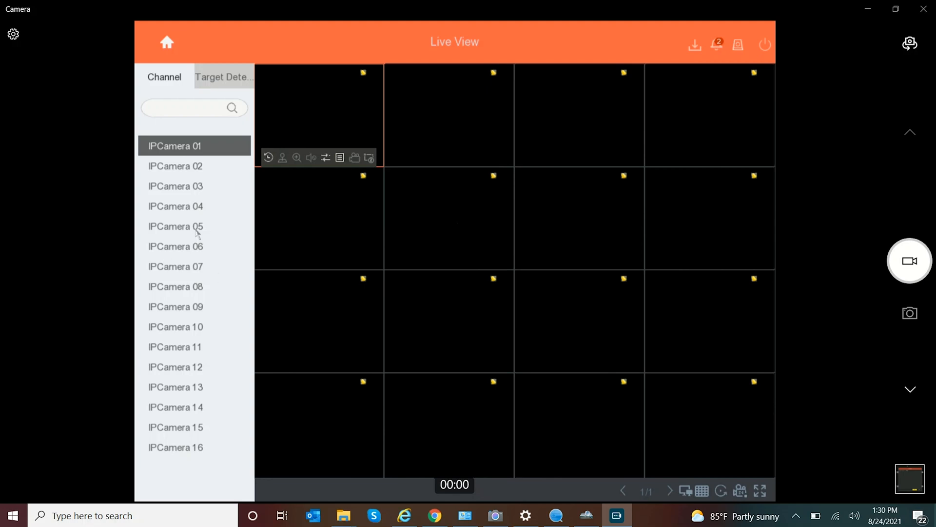
From the NVR main menu, open the Camera page listing IP channels D1–D16.
left_click(231, 87)
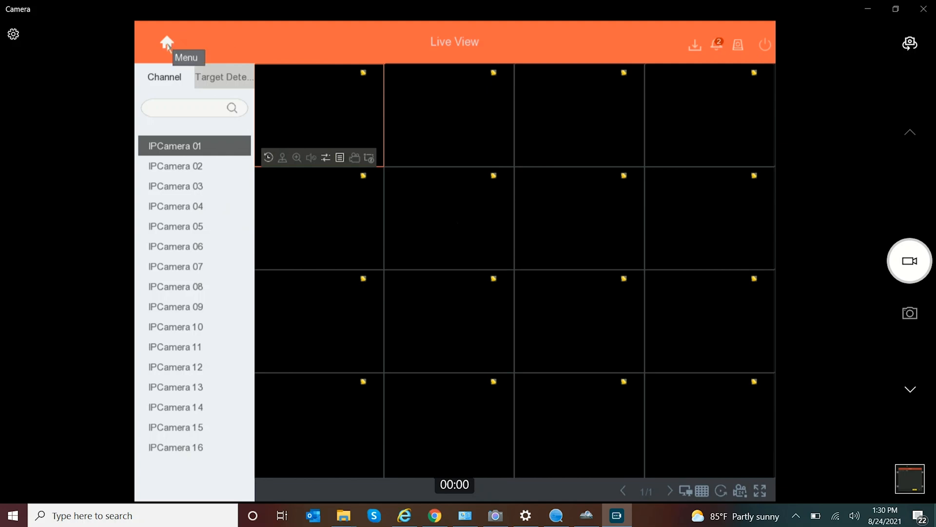
left_click(167, 44)
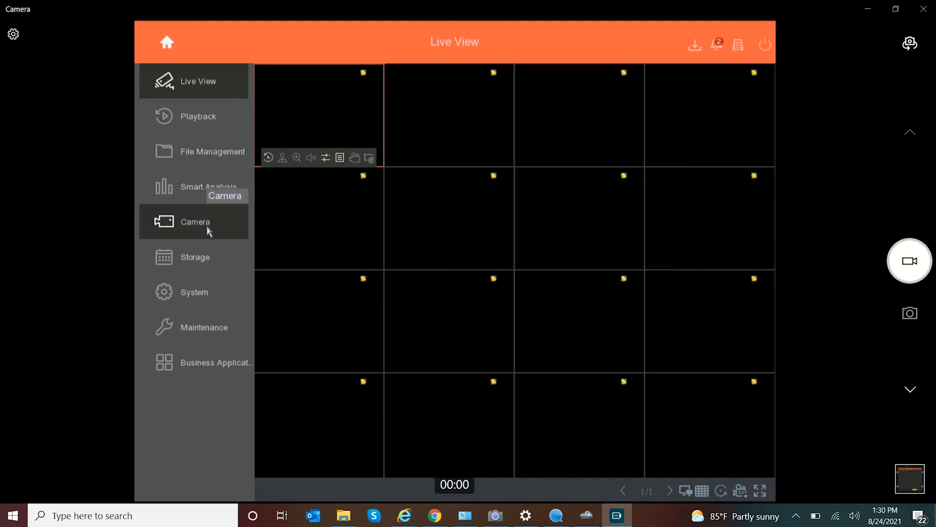
left_click(209, 232)
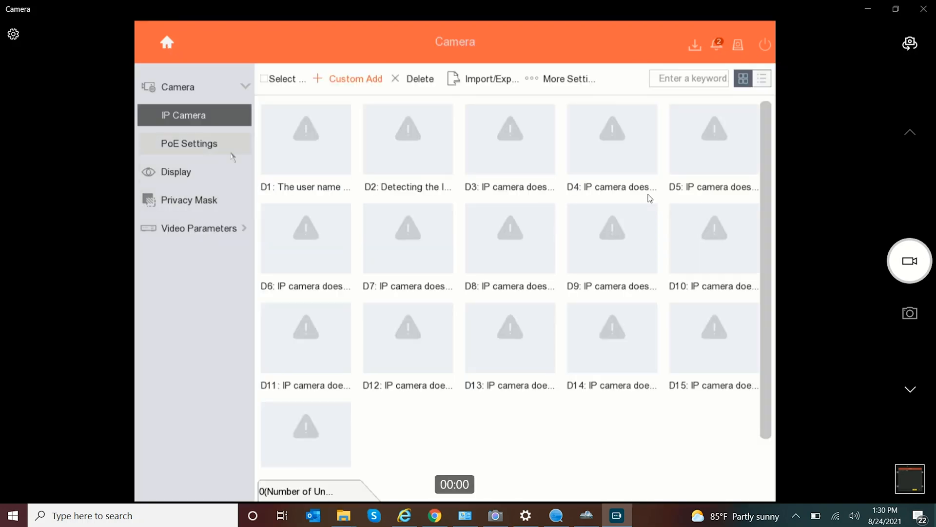
mouse_move(299, 142)
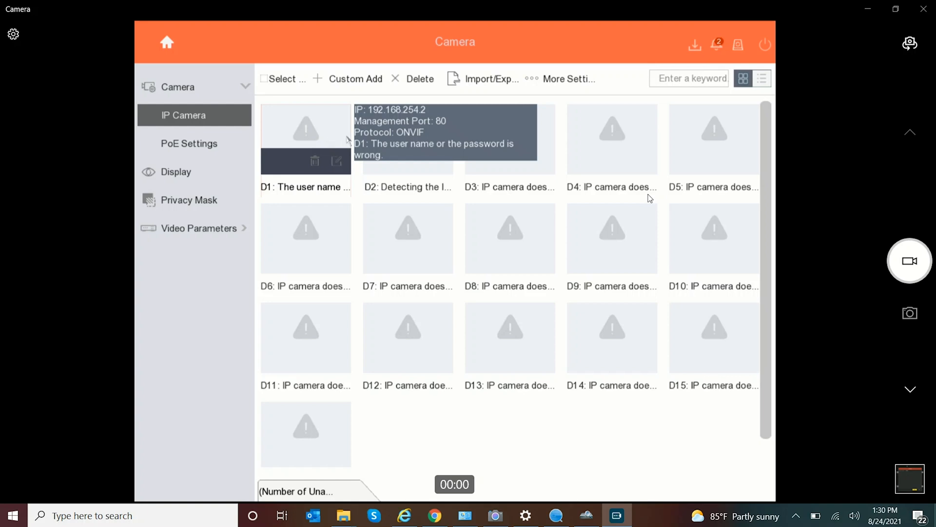
Edit camera D1 to use the Manual adding method at 192.168.254.2 over ONVIF.
left_click(336, 163)
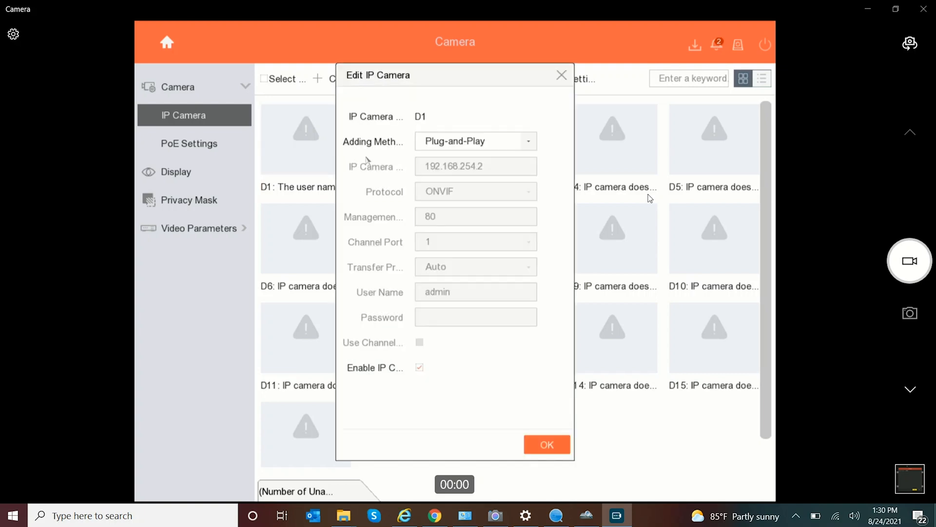
left_click(453, 145)
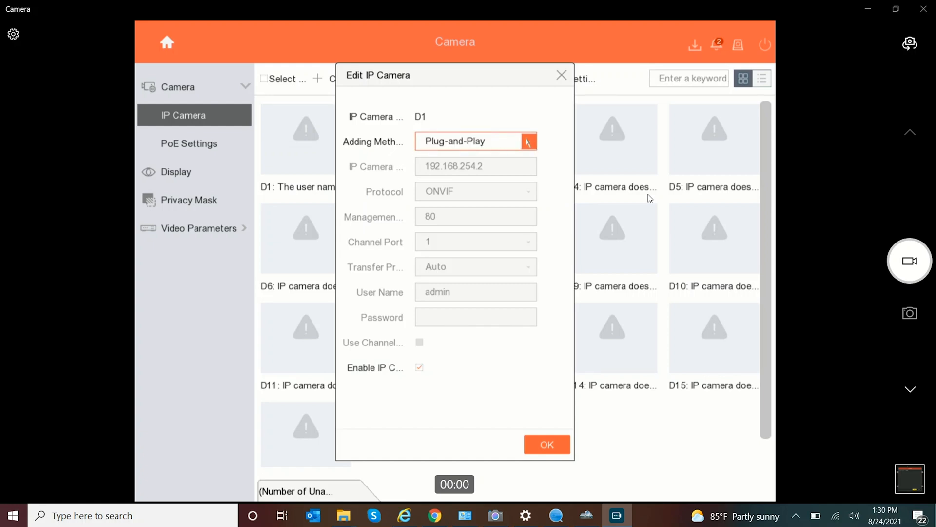
left_click(528, 142)
left_click(504, 165)
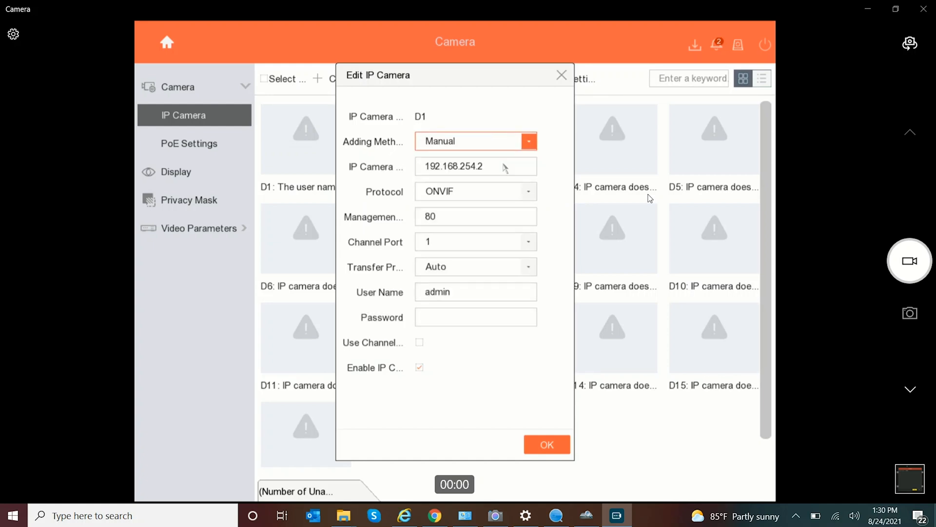
left_click(505, 168)
left_click(480, 190)
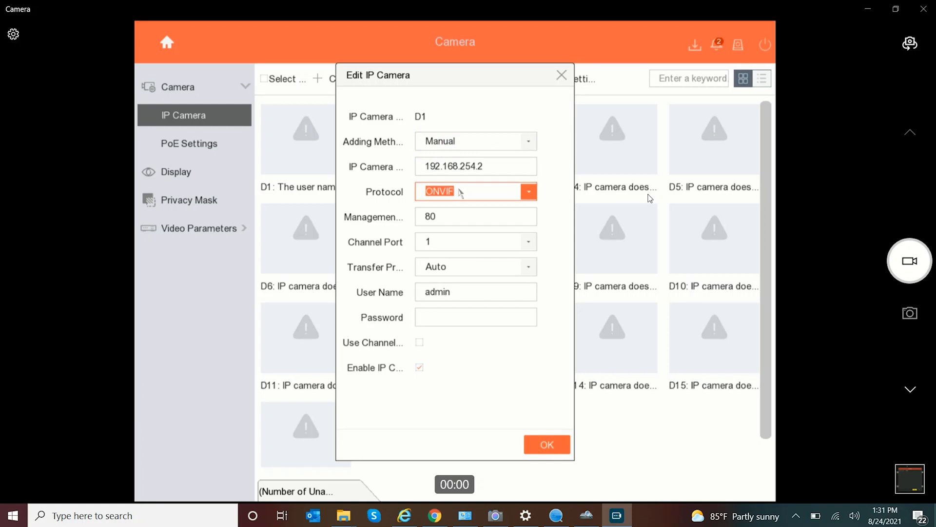
left_click(468, 167)
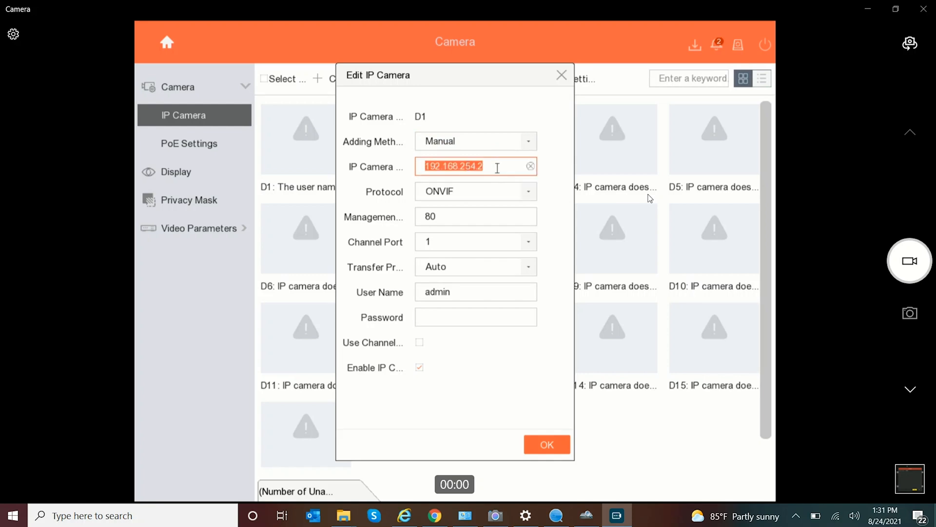
left_click(469, 193)
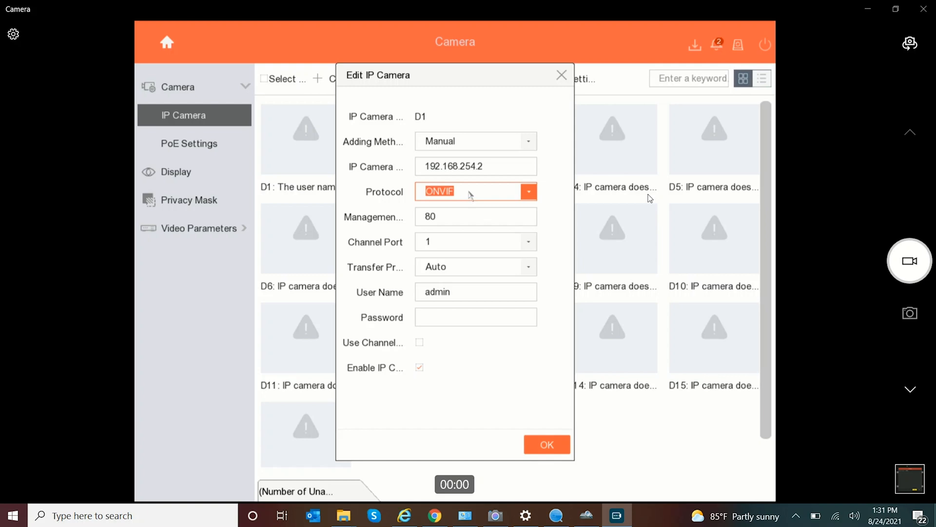
left_click(446, 215)
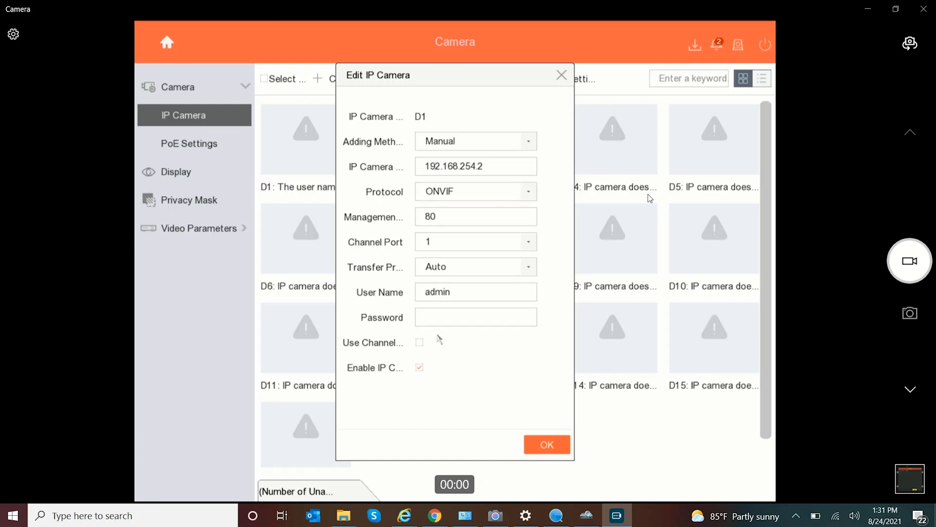
Enter the camera's login password using the on-screen keyboard.
left_click(449, 310)
left_click(449, 310)
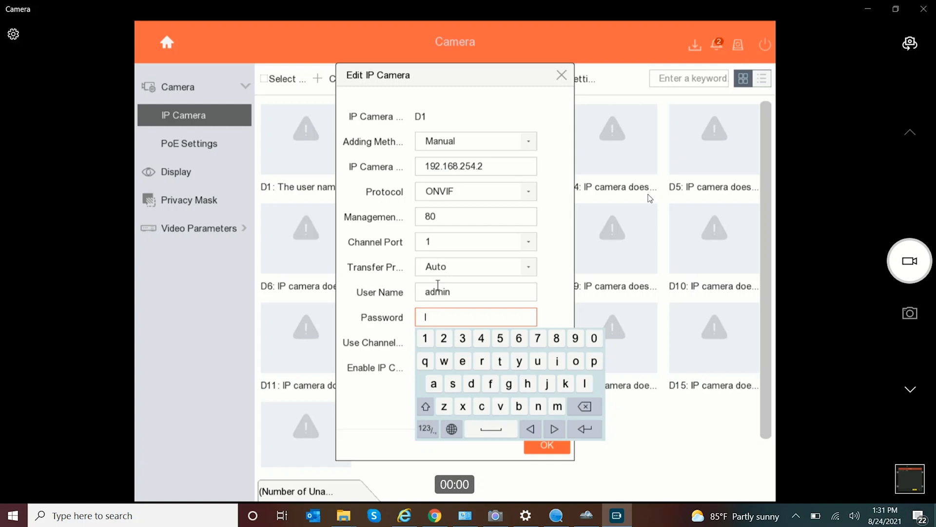
left_click(432, 339)
left_click(444, 340)
left_click(463, 340)
left_click(481, 340)
left_click(500, 340)
left_click(519, 341)
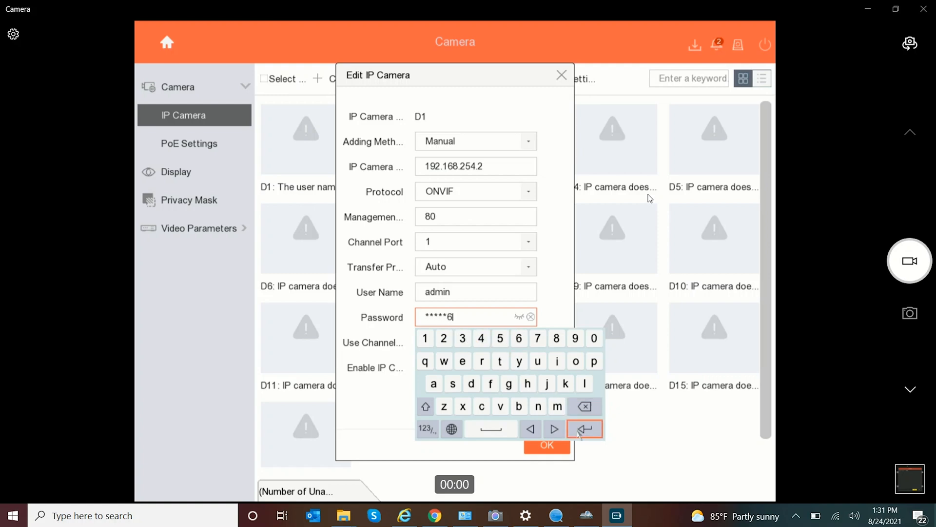
left_click(579, 432)
Verify the user name and revealed password, then save D1's settings.
left_click(513, 295)
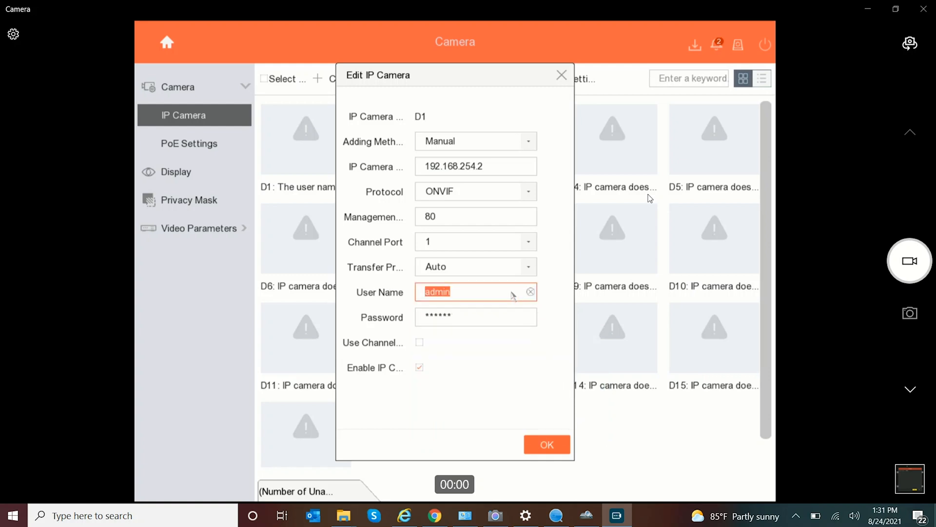
left_click(514, 316)
left_click(519, 318)
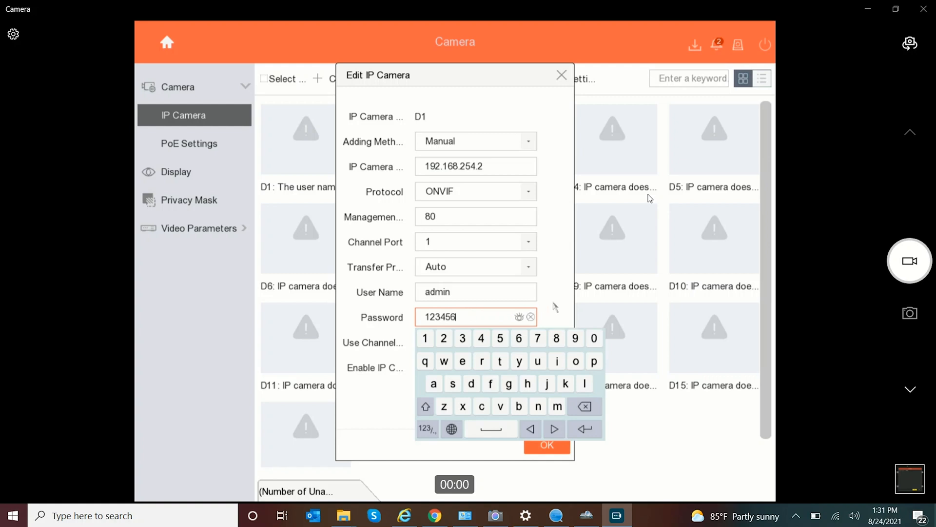
left_click(584, 429)
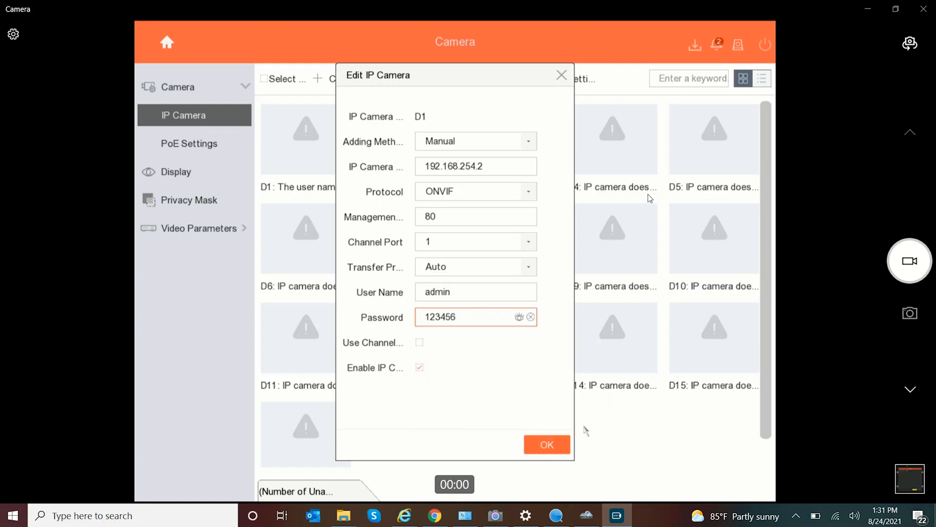
left_click(541, 446)
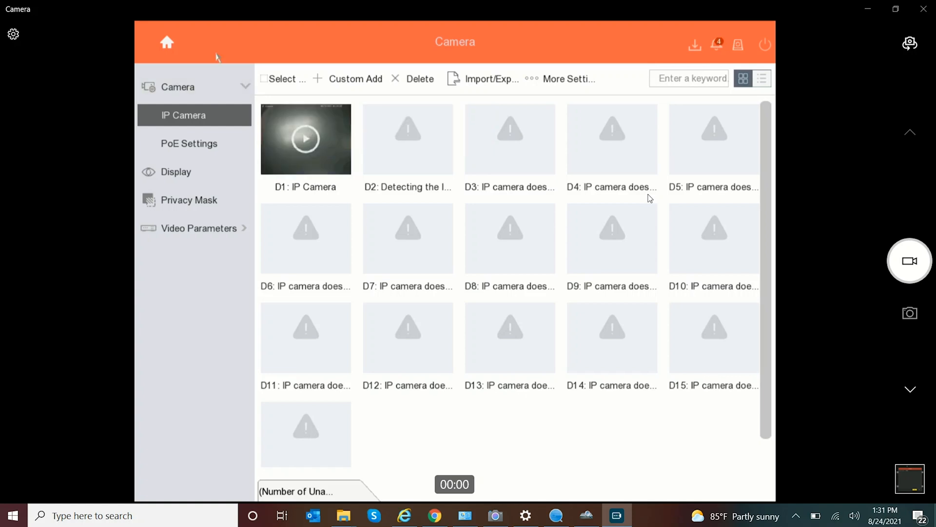
Switch to Live View and enlarge channel 1 into a single full-size feed.
left_click(167, 43)
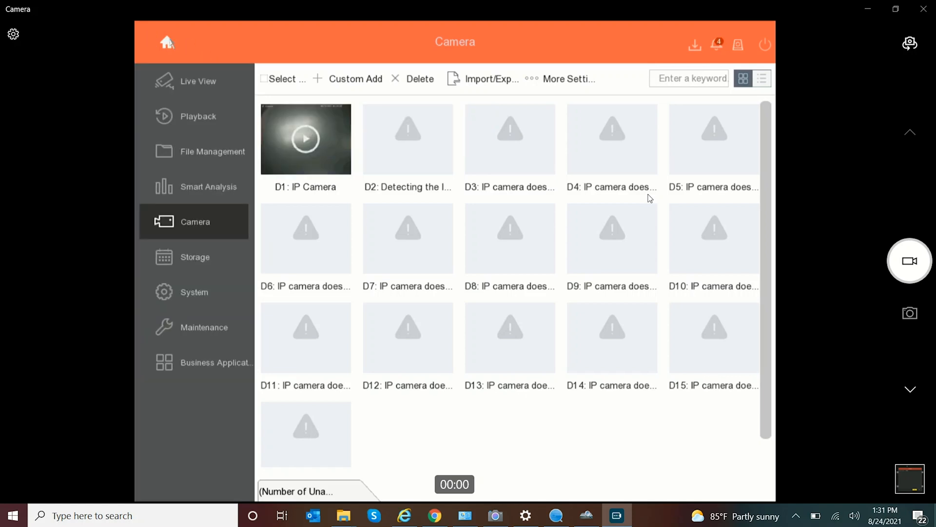
left_click(214, 82)
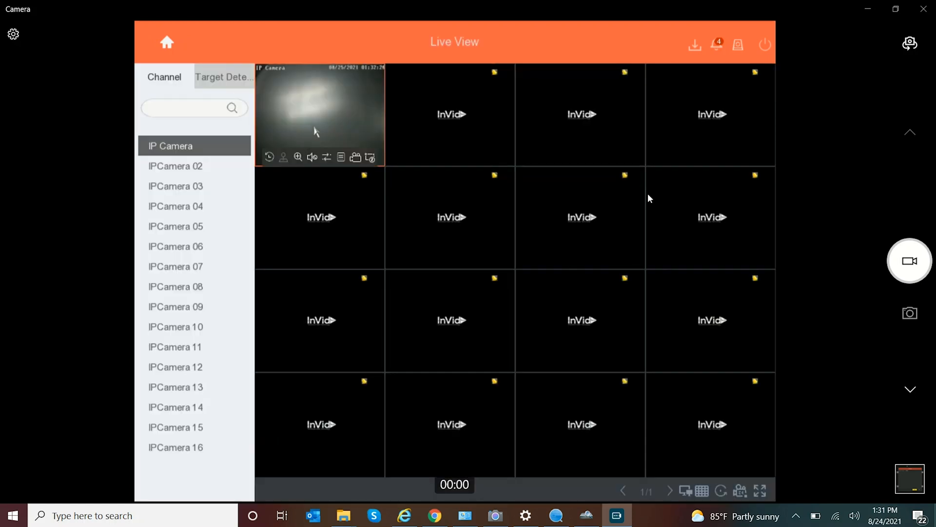
double_click(313, 115)
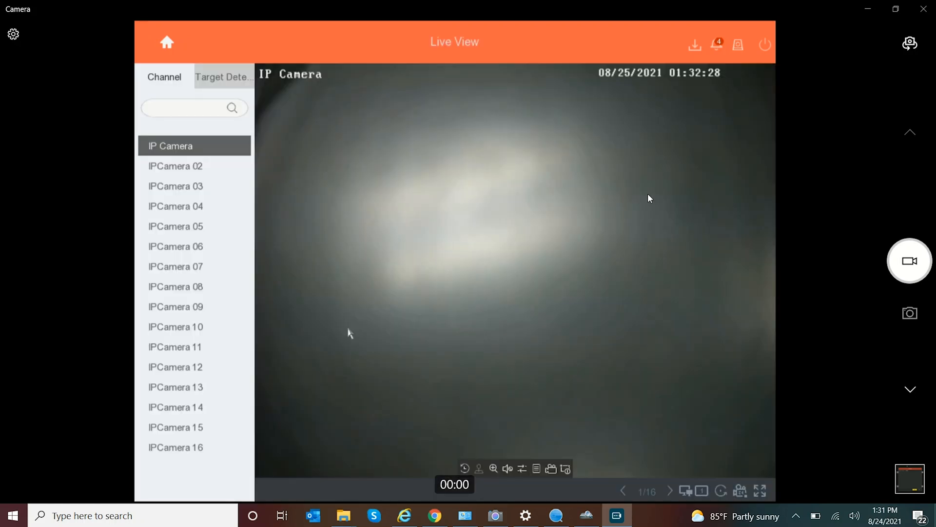